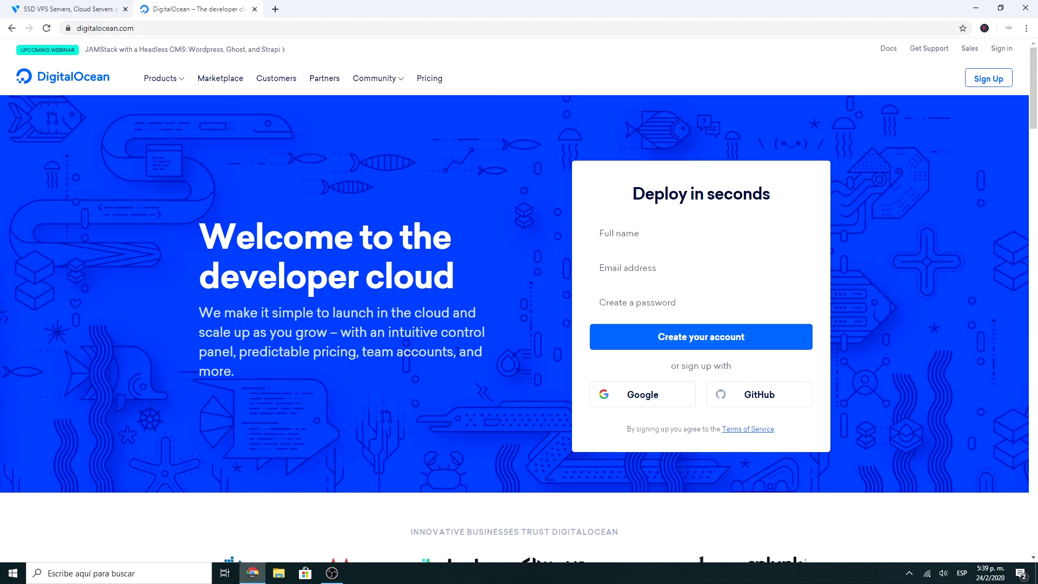
Switch to the Vultr tab so its instance list sits beside DigitalOcean's empty project.
{"action": "left_click", "coordinate": [80, 9]}
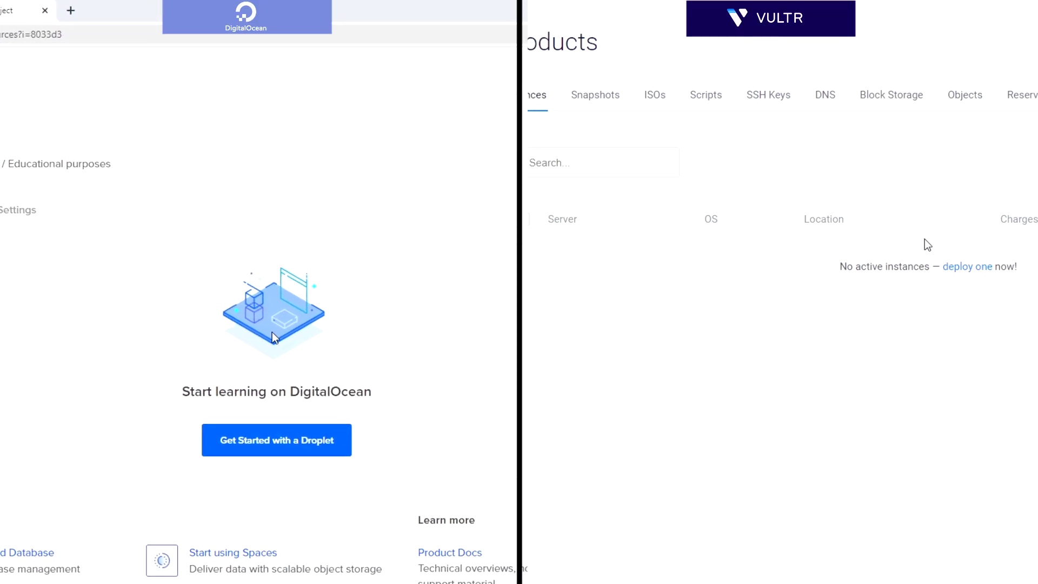
Open DigitalOcean's Create Droplets form and Vultr's Deploy New Server page.
{"action": "left_click", "coordinate": [486, 88]}
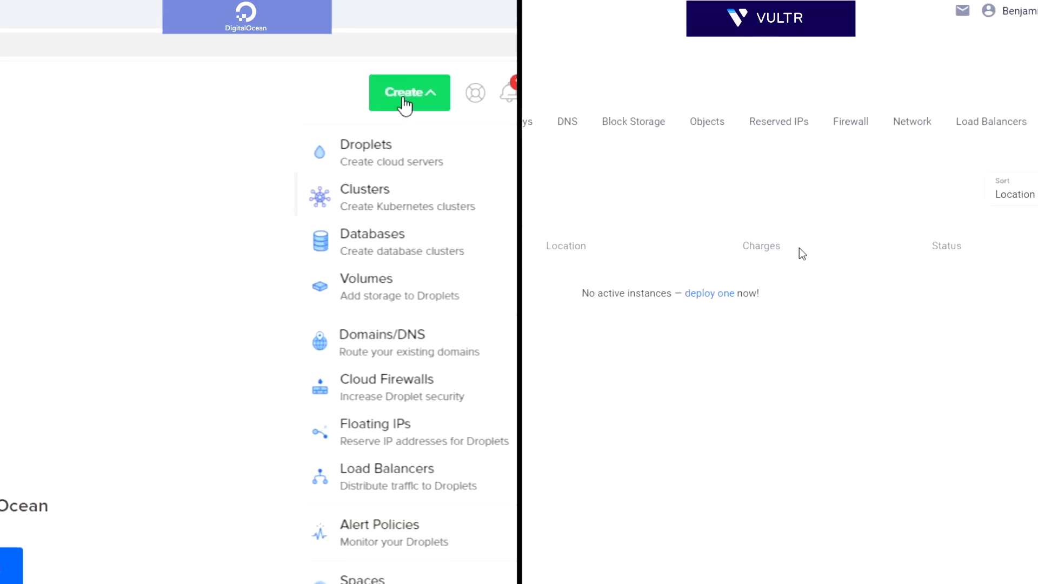
{"action": "left_click", "coordinate": [384, 157]}
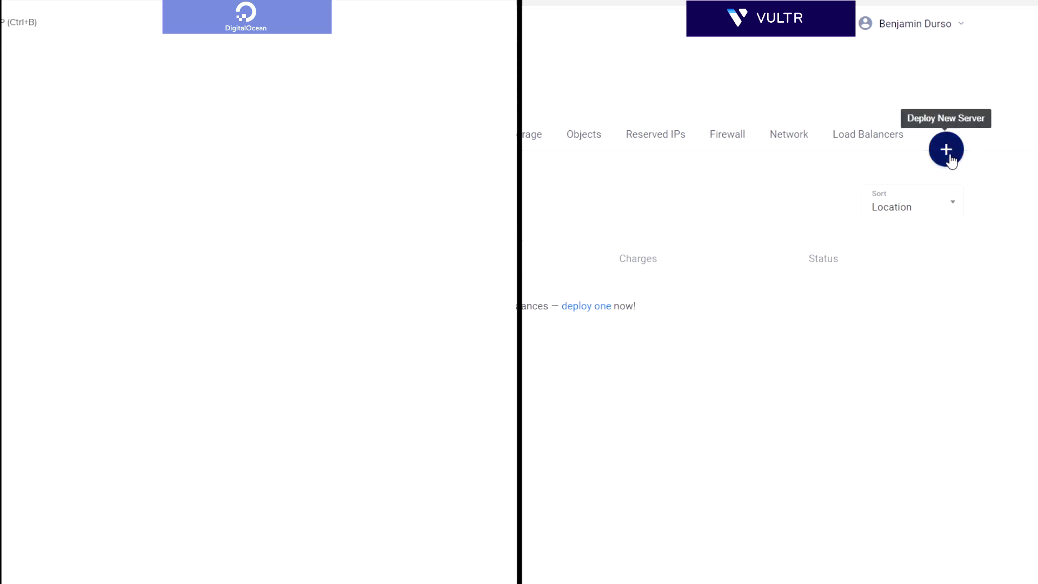
{"action": "left_click", "coordinate": [947, 151]}
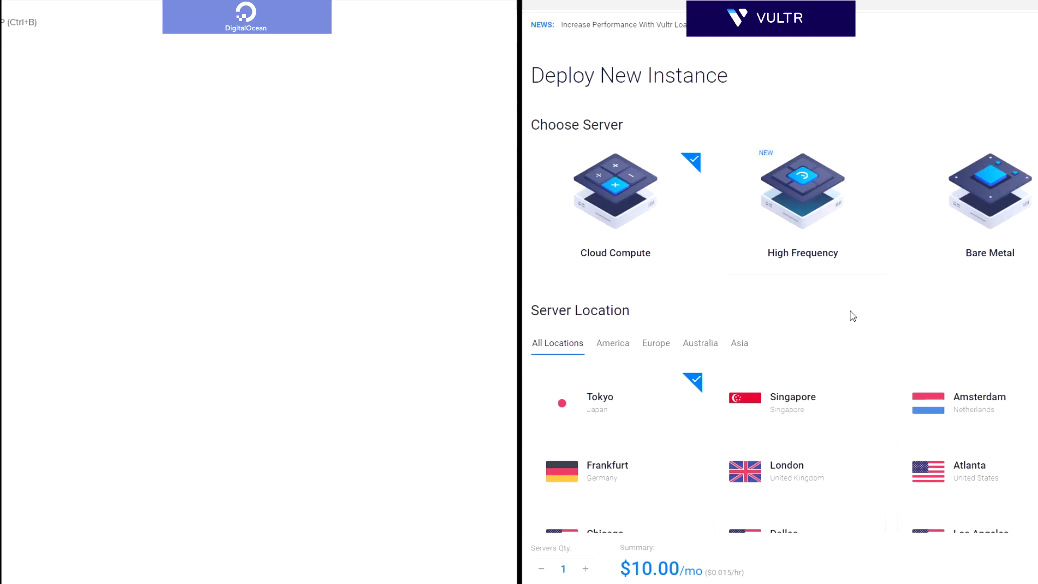
Choose Debian 10.2 x64 for the Droplet and Debian 10 x64 for the Vultr server.
{"action": "scroll", "coordinate": [852, 316], "scroll_direction": "down", "scroll_amount": 8}
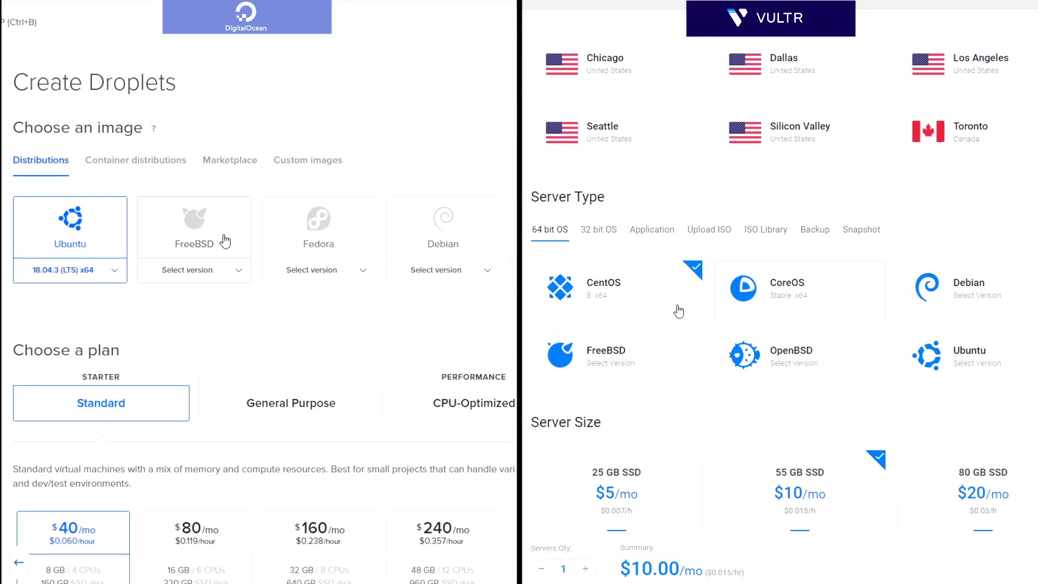
{"action": "left_click", "coordinate": [954, 357]}
{"action": "left_click", "coordinate": [113, 273]}
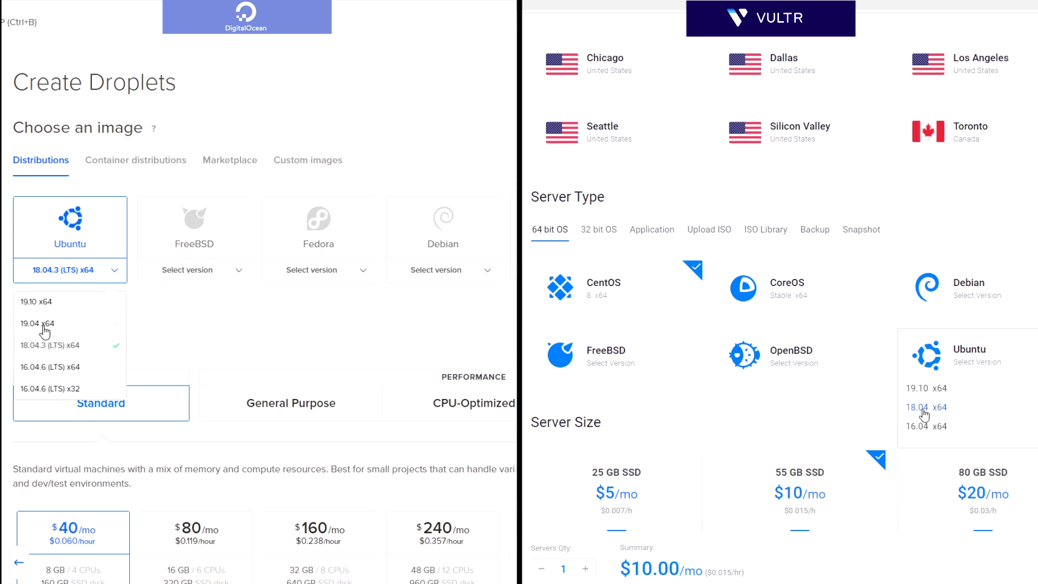
{"action": "left_click", "coordinate": [925, 414]}
{"action": "left_click", "coordinate": [43, 350]}
{"action": "left_click", "coordinate": [963, 301]}
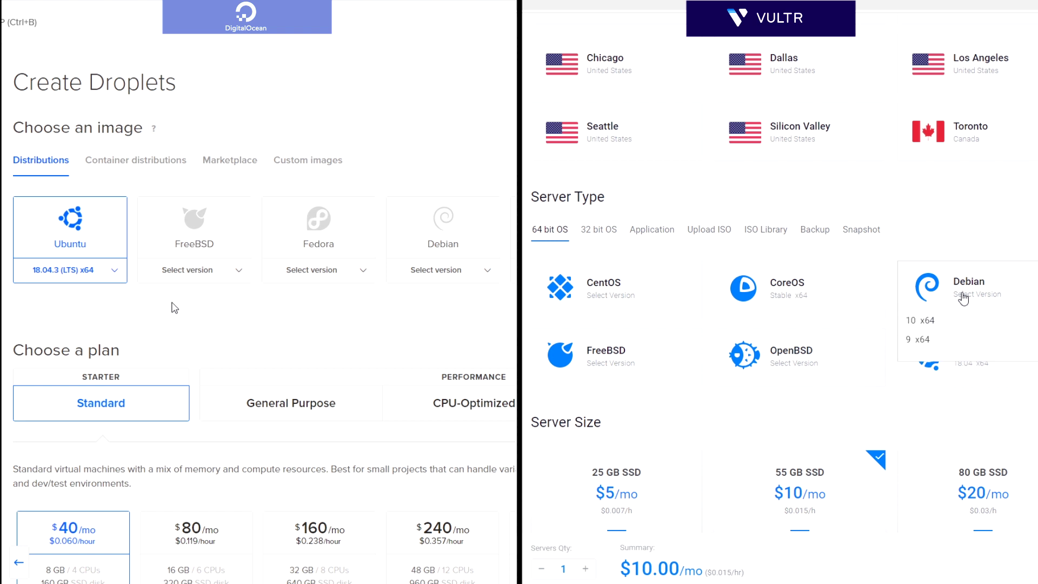
{"action": "left_click", "coordinate": [458, 276]}
{"action": "left_click", "coordinate": [939, 319]}
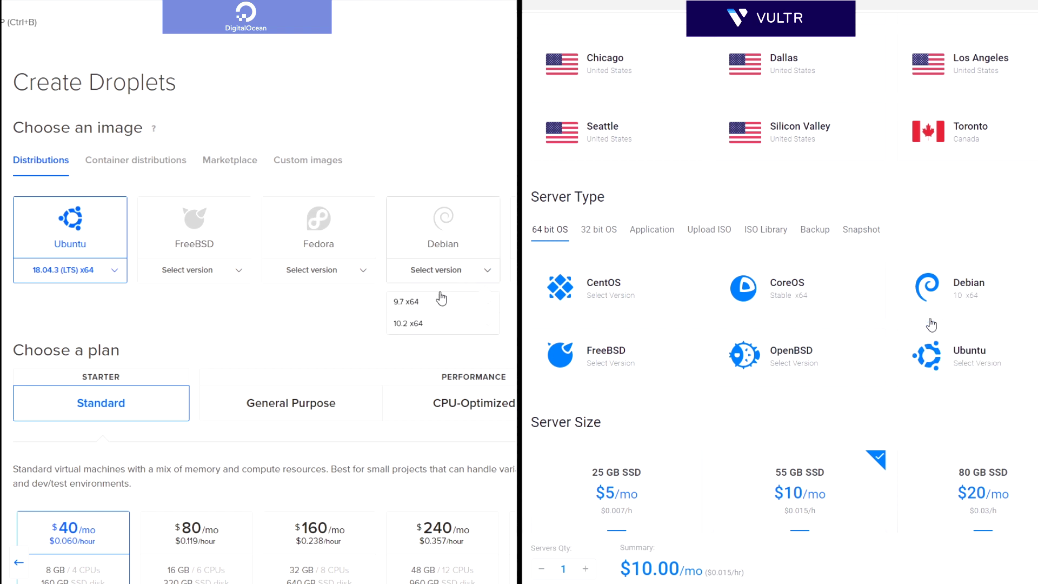
{"action": "left_click", "coordinate": [410, 323]}
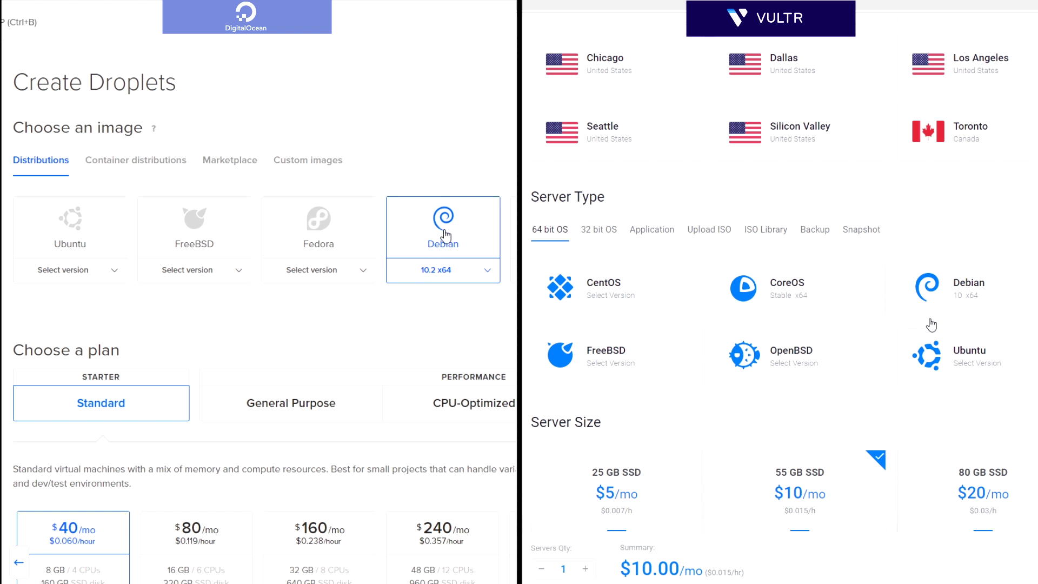
{"action": "scroll", "coordinate": [931, 325], "scroll_direction": "down", "scroll_amount": 5}
Pick DigitalOcean's $5/mo Standard plan (1 CPU, 25 GB SSD) and Vultr's 25 GB SSD $5/mo size.
{"action": "scroll", "coordinate": [443, 234], "scroll_direction": "down", "scroll_amount": 3}
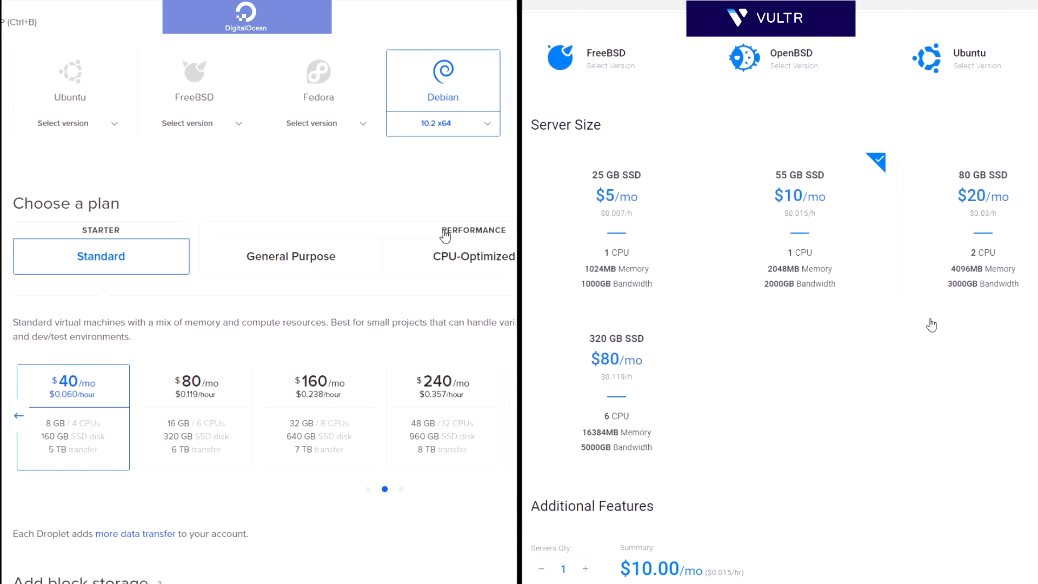
{"action": "left_click", "coordinate": [19, 380]}
{"action": "left_click", "coordinate": [646, 257]}
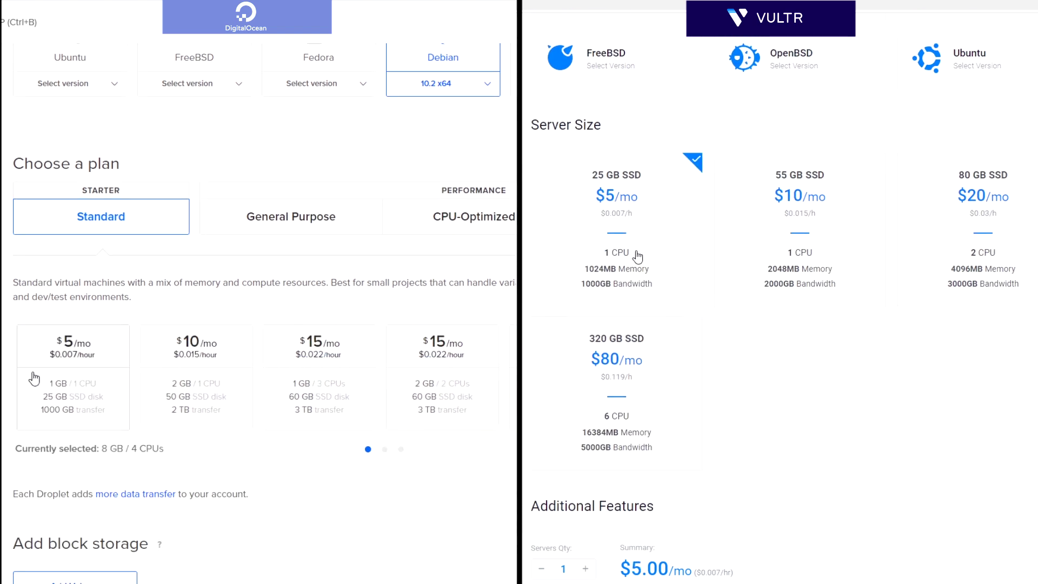
{"action": "left_click", "coordinate": [957, 254]}
{"action": "left_click", "coordinate": [609, 355]}
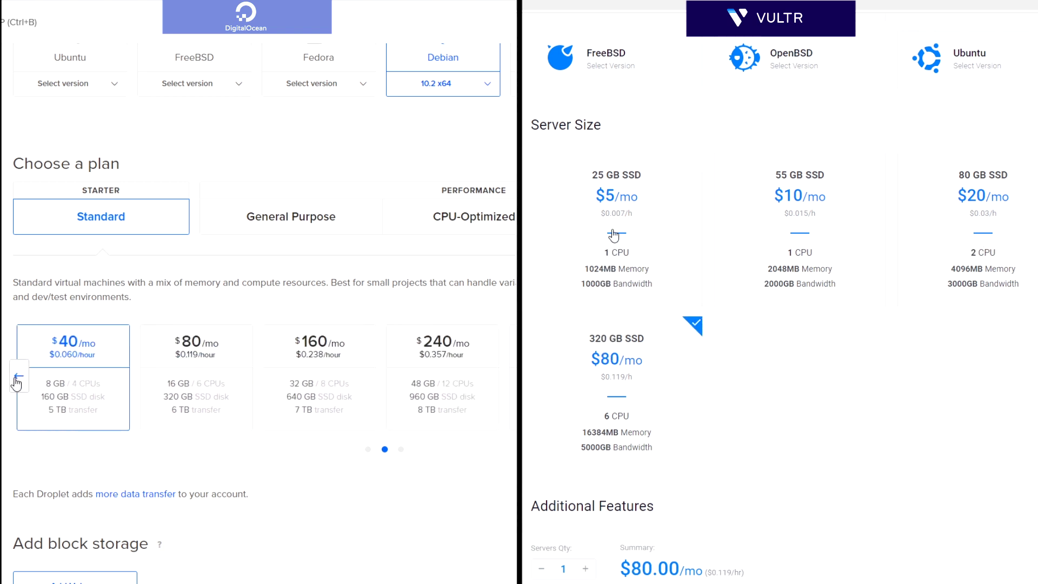
{"action": "left_click", "coordinate": [18, 379]}
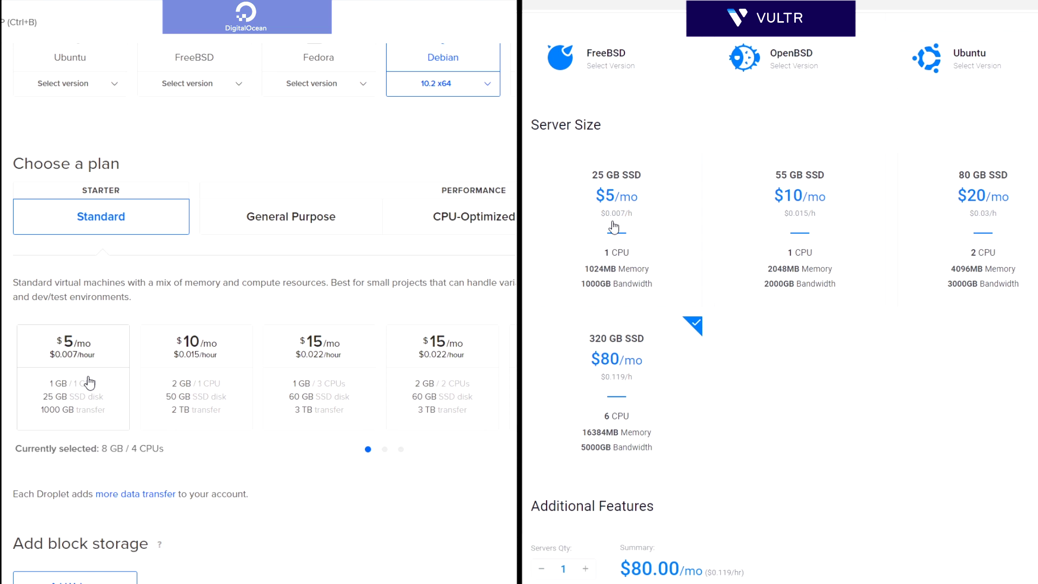
{"action": "left_click", "coordinate": [614, 230]}
{"action": "left_click", "coordinate": [49, 384]}
{"action": "scroll", "coordinate": [615, 246], "scroll_direction": "up", "scroll_amount": 10}
{"action": "scroll", "coordinate": [119, 420], "scroll_direction": "down", "scroll_amount": 7}
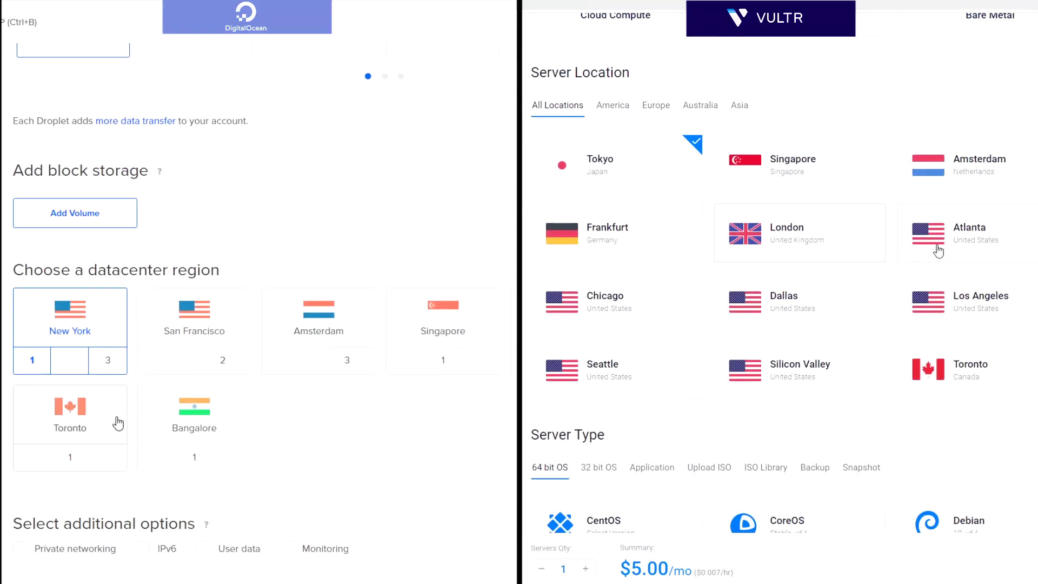
Put the Droplet in San Francisco 2 and the Vultr server in Silicon Valley.
{"action": "left_click", "coordinate": [217, 370]}
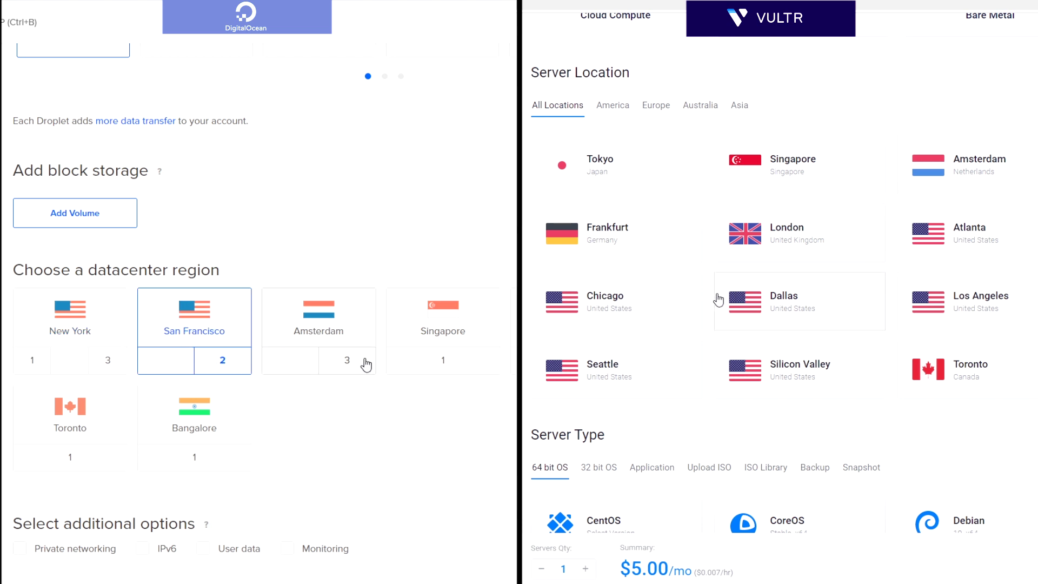
{"action": "left_click", "coordinate": [647, 316]}
{"action": "left_click", "coordinate": [362, 365]}
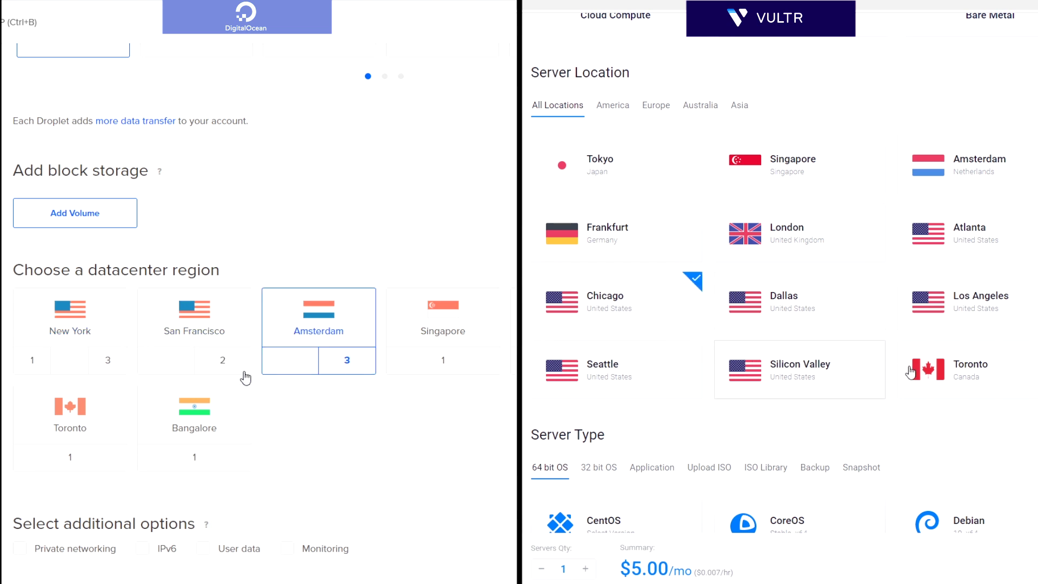
{"action": "left_click", "coordinate": [242, 373]}
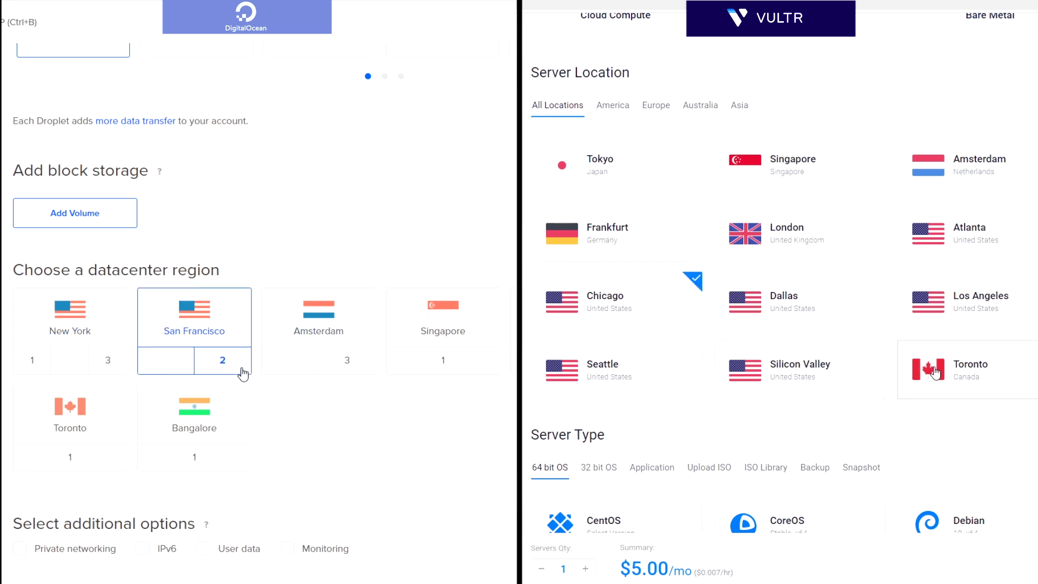
{"action": "left_click", "coordinate": [823, 372]}
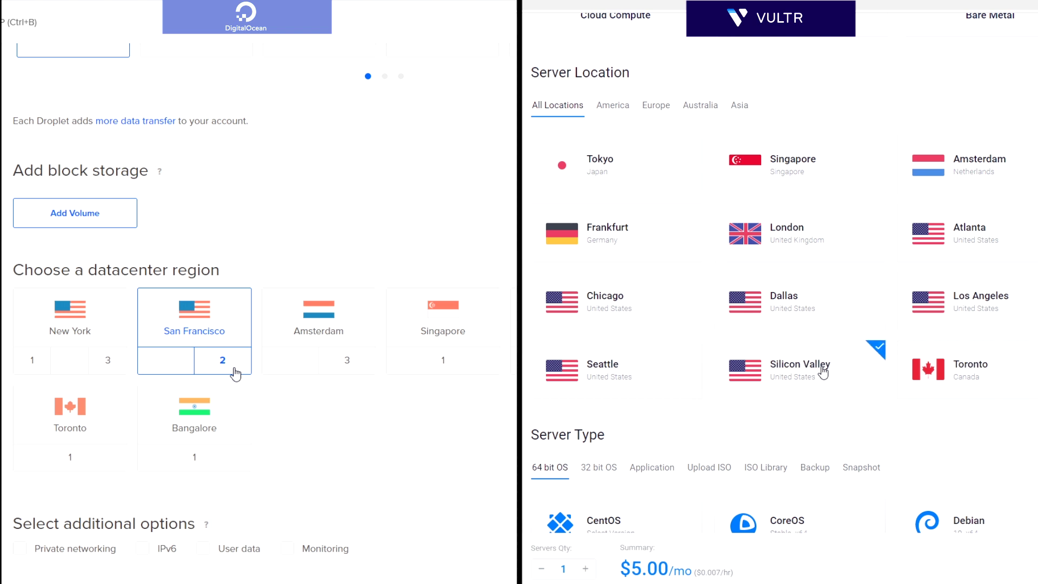
{"action": "scroll", "coordinate": [236, 372], "scroll_direction": "down", "scroll_amount": 3}
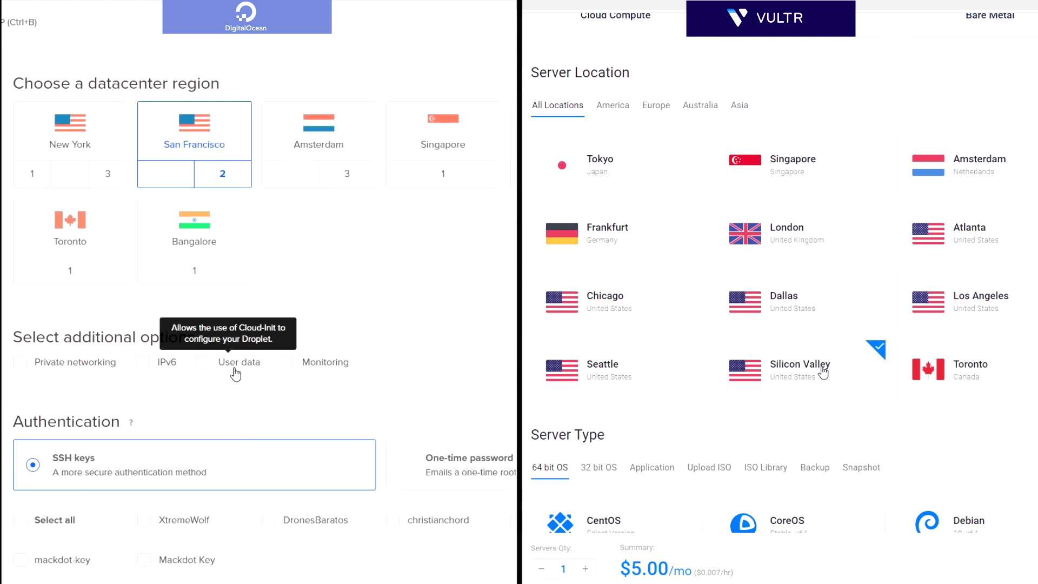
Switch the Droplet's authentication to a one-time root password.
{"action": "scroll", "coordinate": [235, 373], "scroll_direction": "down", "scroll_amount": 2}
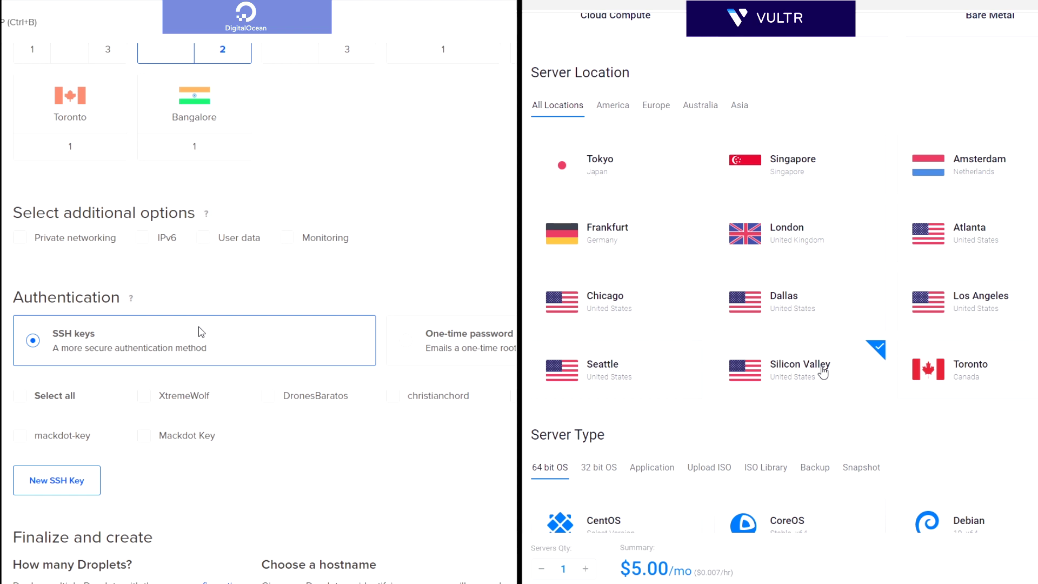
{"action": "left_click", "coordinate": [406, 340]}
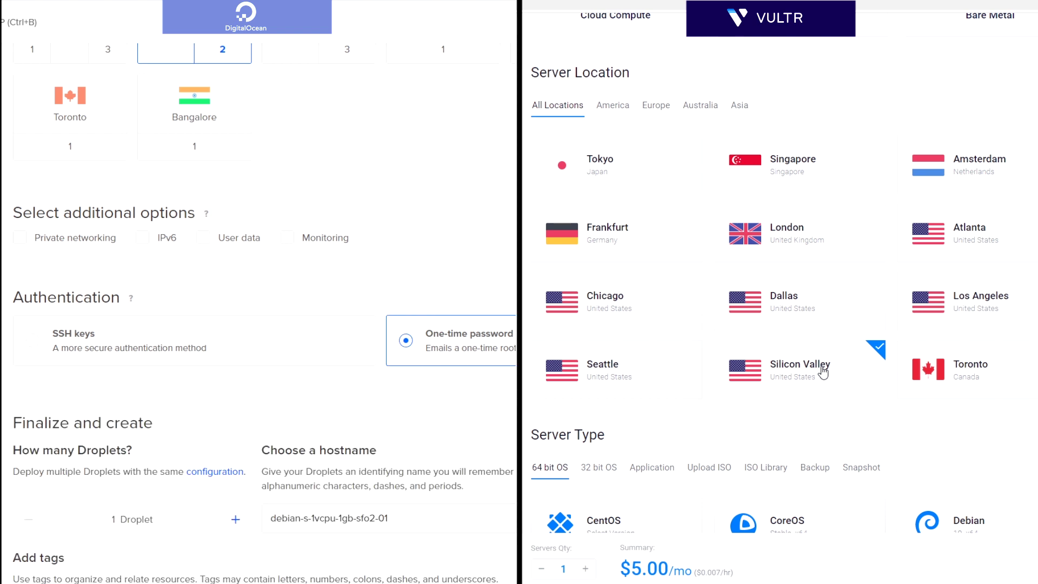
{"action": "left_click", "coordinate": [72, 338]}
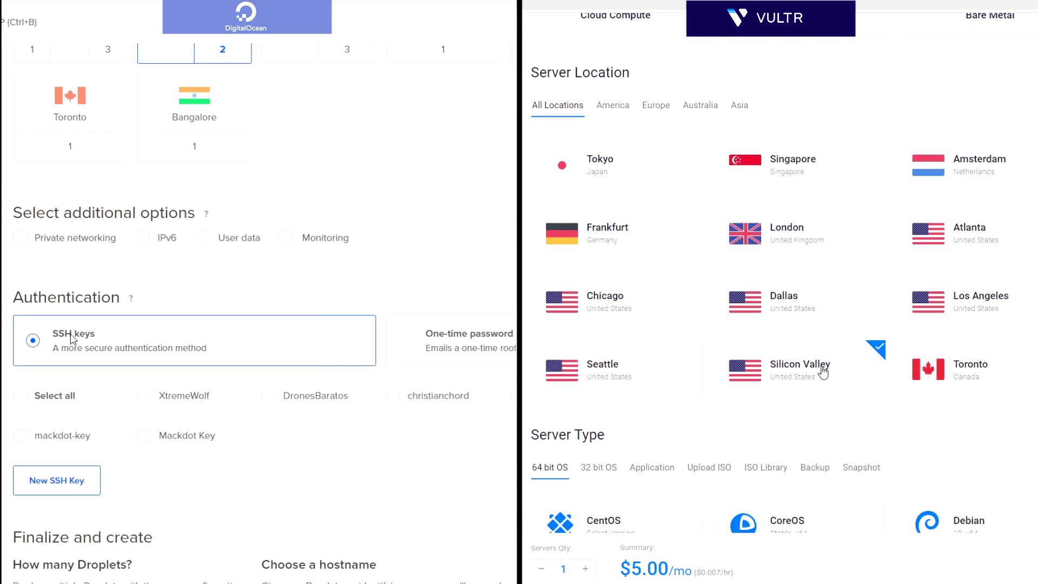
{"action": "left_click", "coordinate": [474, 346]}
Set the Vultr hostname to Test14 and the Droplet hostname to test14.
{"action": "scroll", "coordinate": [822, 371], "scroll_direction": "down", "scroll_amount": 10}
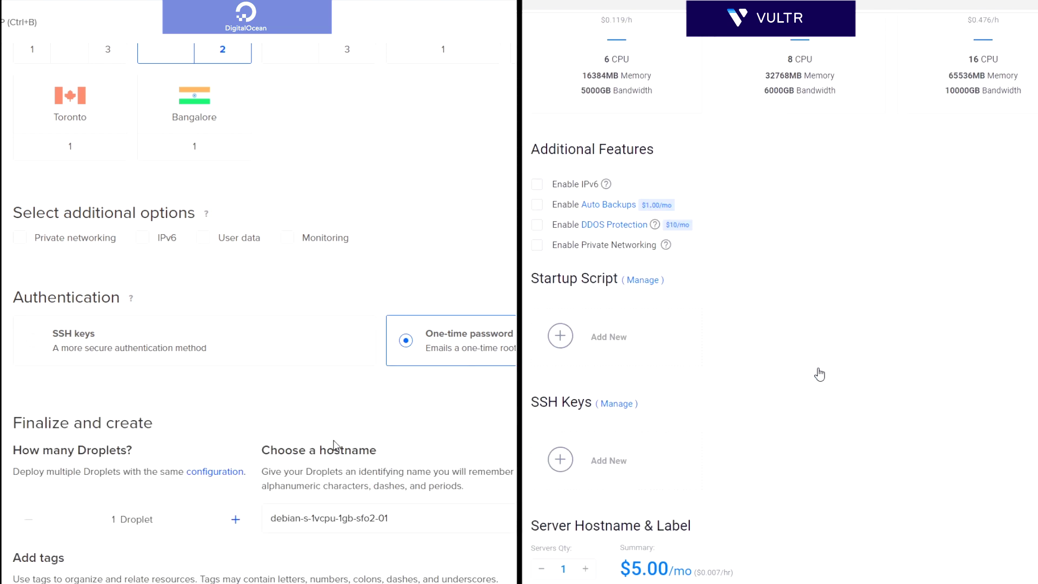
{"action": "scroll", "coordinate": [654, 411], "scroll_direction": "down", "scroll_amount": 5}
{"action": "left_click", "coordinate": [596, 432]}
{"action": "left_click_drag", "start_coordinate": [411, 517], "coordinate": [119, 515]}
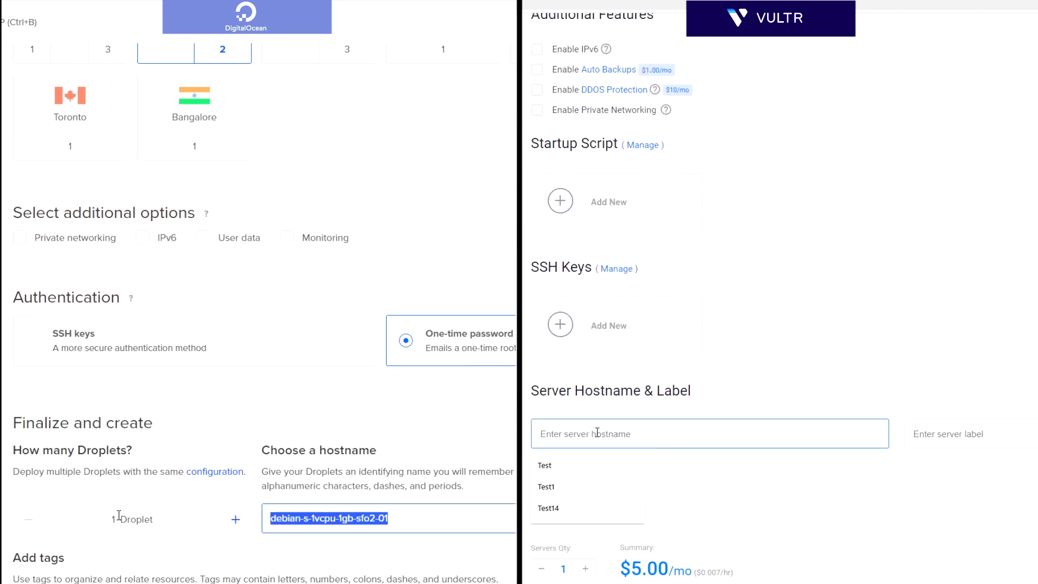
{"action": "type", "text": "Test14test14"}
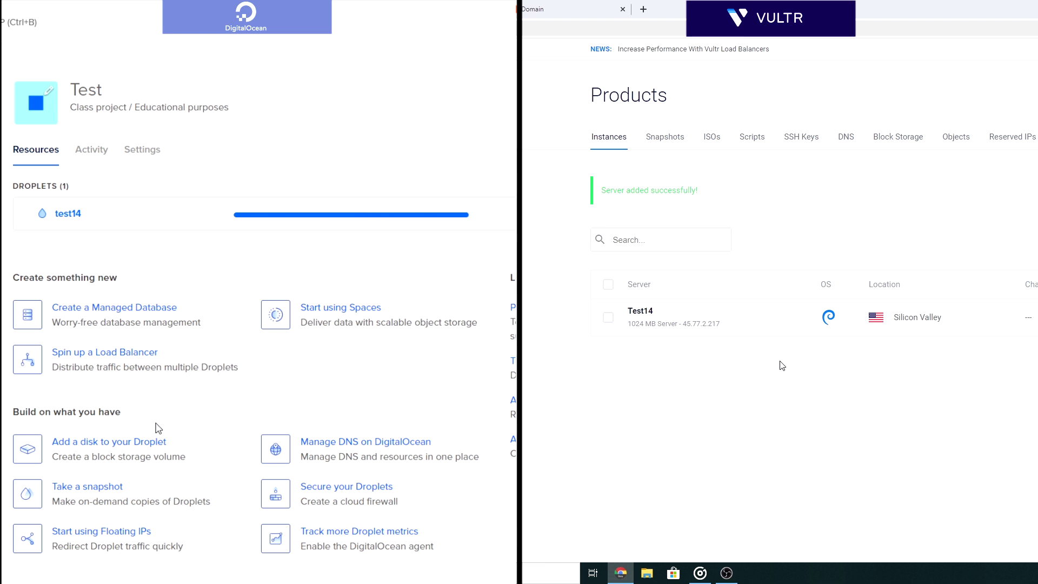
Copy the Droplet IP 157.245.165.169 and the Vultr server IP 45.77.2.217.
{"action": "left_click_drag", "start_coordinate": [721, 330], "coordinate": [685, 324]}
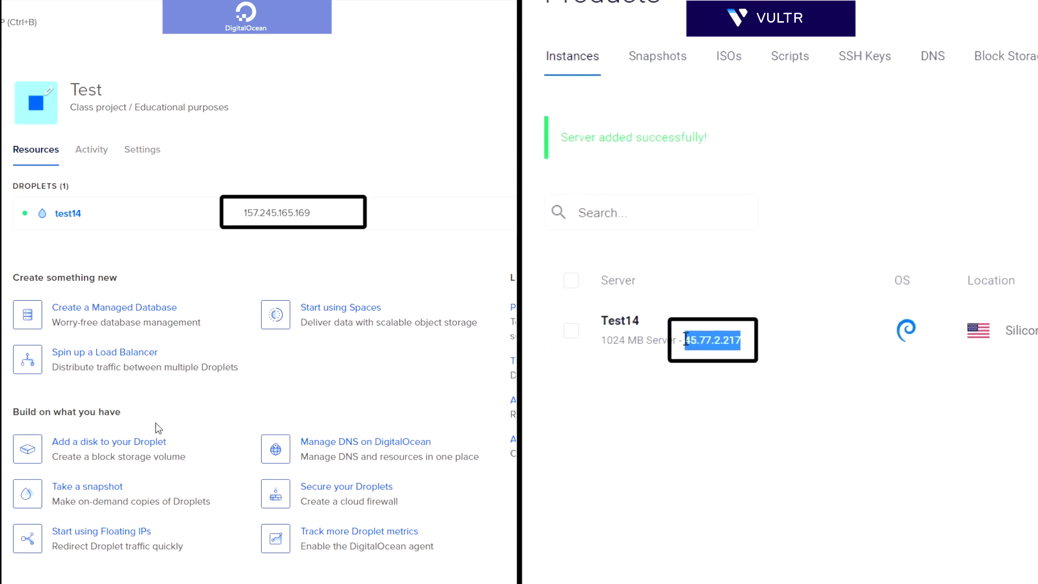
{"action": "mouse_move", "coordinate": [79, 222]}
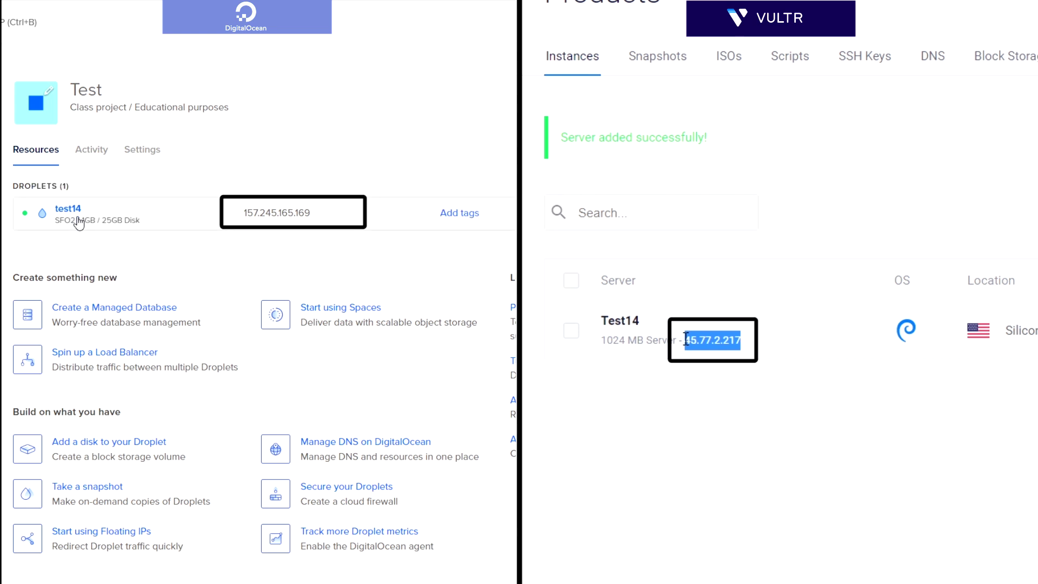
{"action": "mouse_move", "coordinate": [323, 219]}
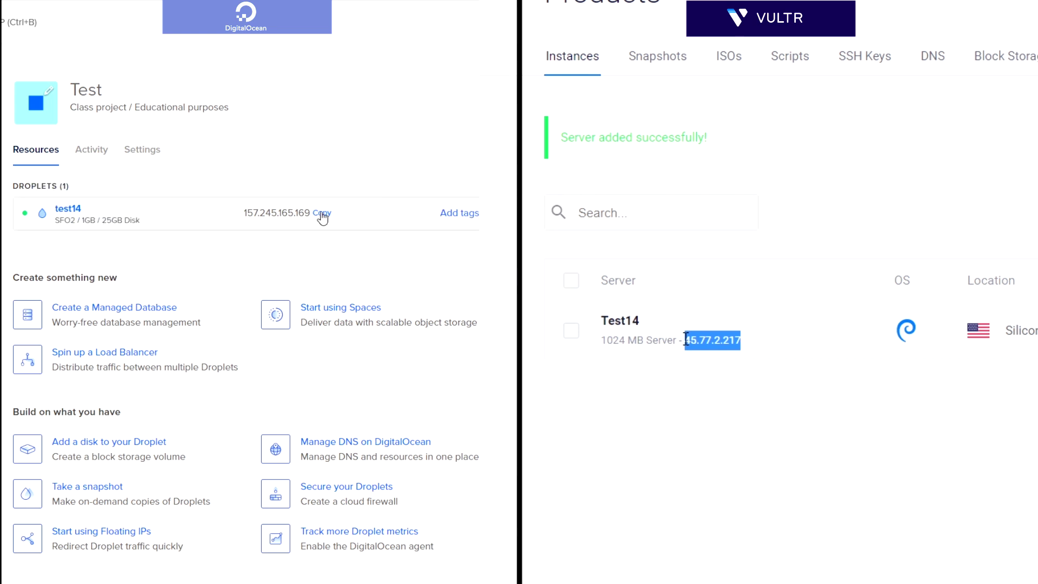
{"action": "left_click", "coordinate": [322, 218]}
{"action": "right_click", "coordinate": [701, 342]}
{"action": "left_click", "coordinate": [717, 355]}
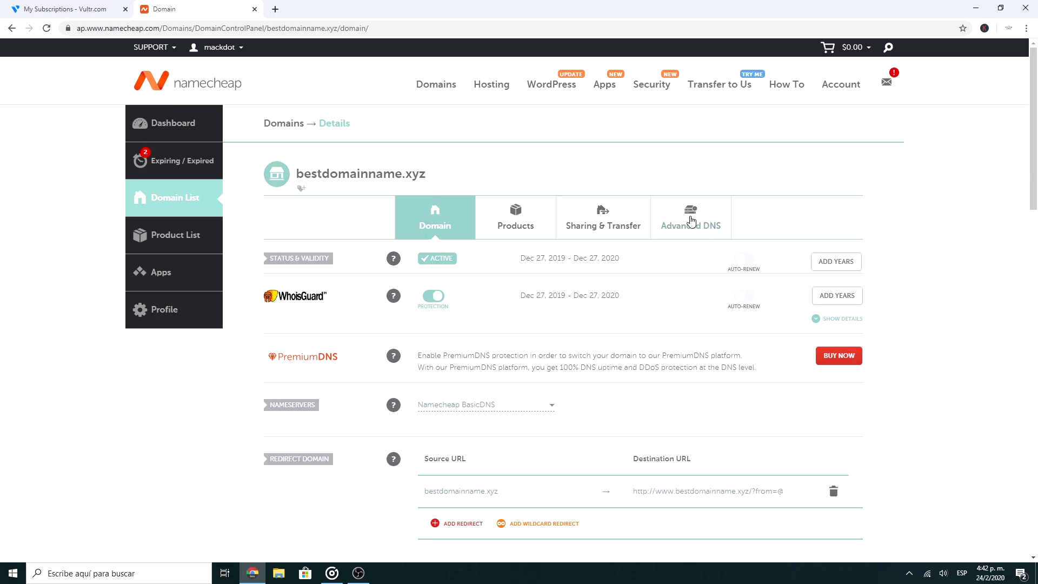
Open the domain's Advanced DNS and add two new A Record rows.
{"action": "left_click", "coordinate": [691, 221]}
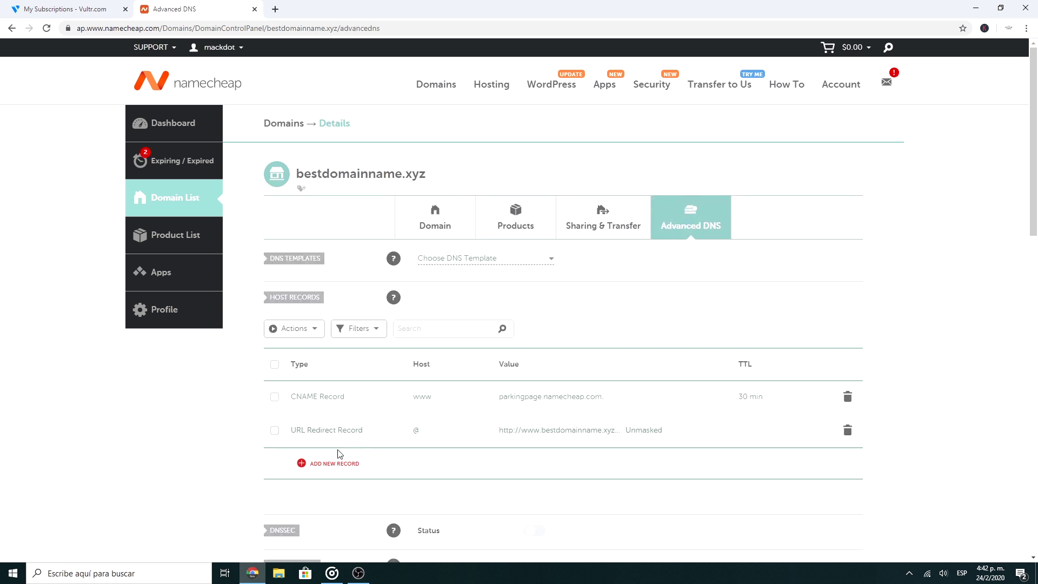
{"action": "left_click", "coordinate": [334, 464]}
{"action": "left_click", "coordinate": [313, 226]}
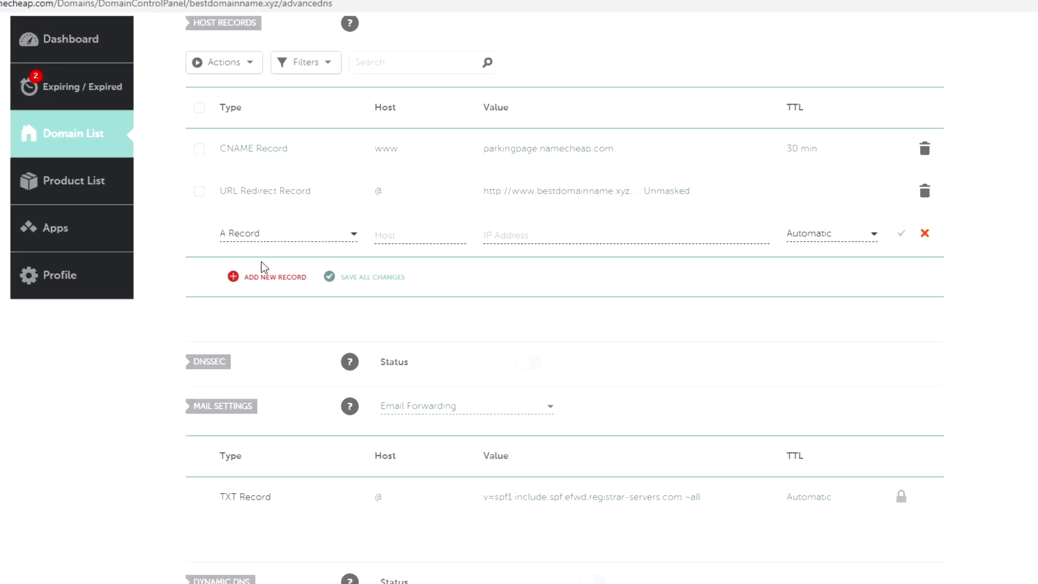
{"action": "left_click", "coordinate": [320, 244]}
{"action": "left_click", "coordinate": [148, 262]}
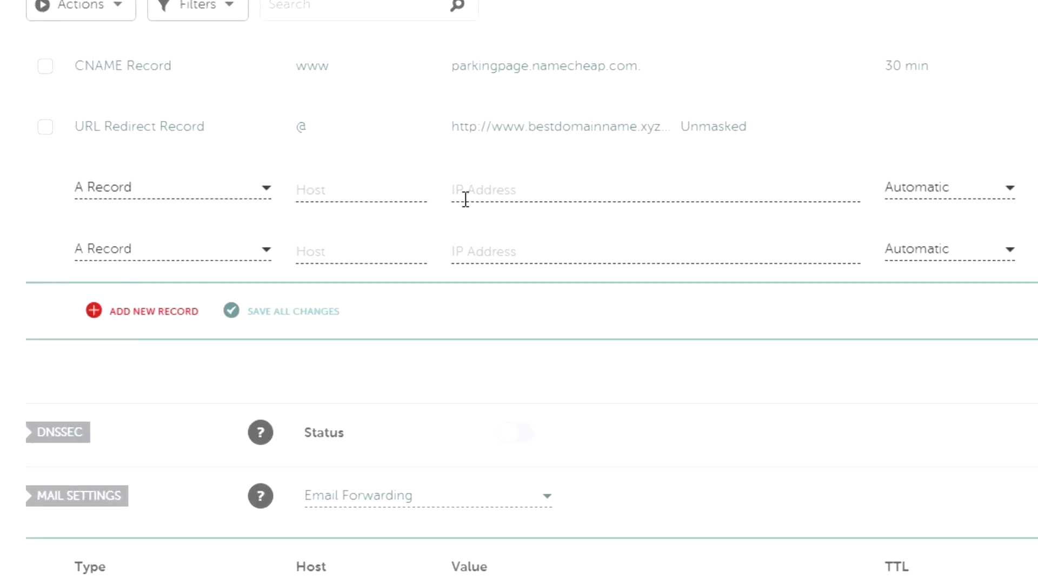
Point both A records to 45.77.2.217 with hosts www and @, and save them.
{"action": "left_click", "coordinate": [500, 182]}
{"action": "key", "text": "ctrl+v"}
{"action": "left_click", "coordinate": [503, 252]}
{"action": "key", "text": "ctrl+v"}
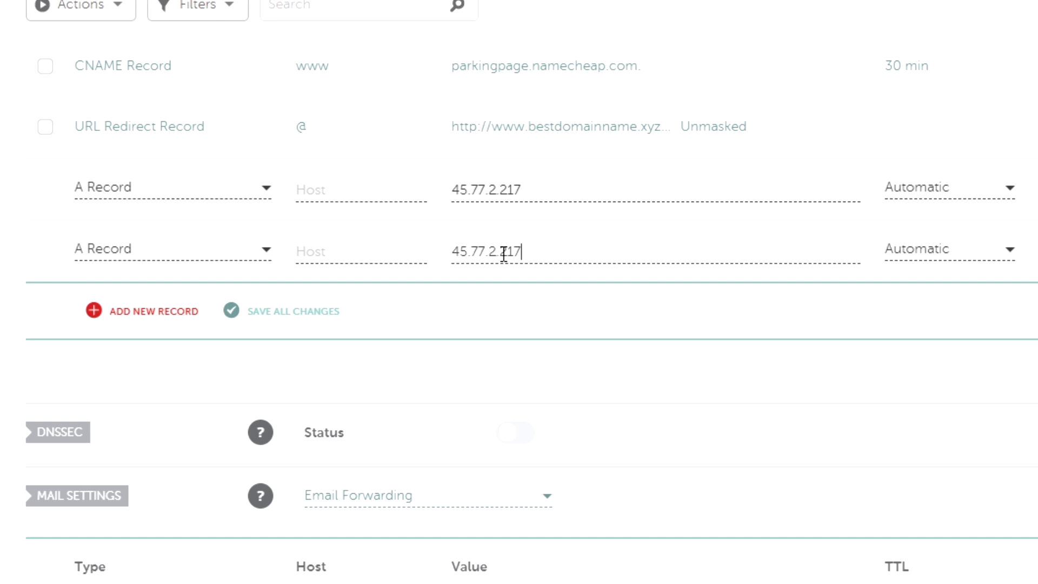
{"action": "left_click", "coordinate": [321, 191]}
{"action": "type", "text": "www"}
{"action": "left_click", "coordinate": [319, 250]}
{"action": "type", "text": "@"}
{"action": "key", "text": "Return"}
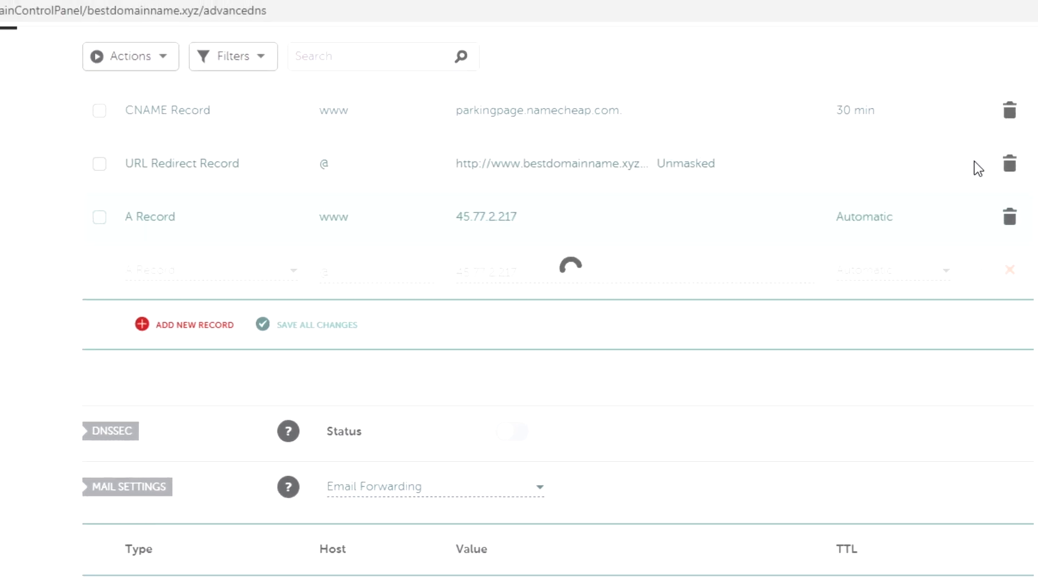
Delete the leftover CNAME and URL Redirect host records.
{"action": "left_click", "coordinate": [1009, 109]}
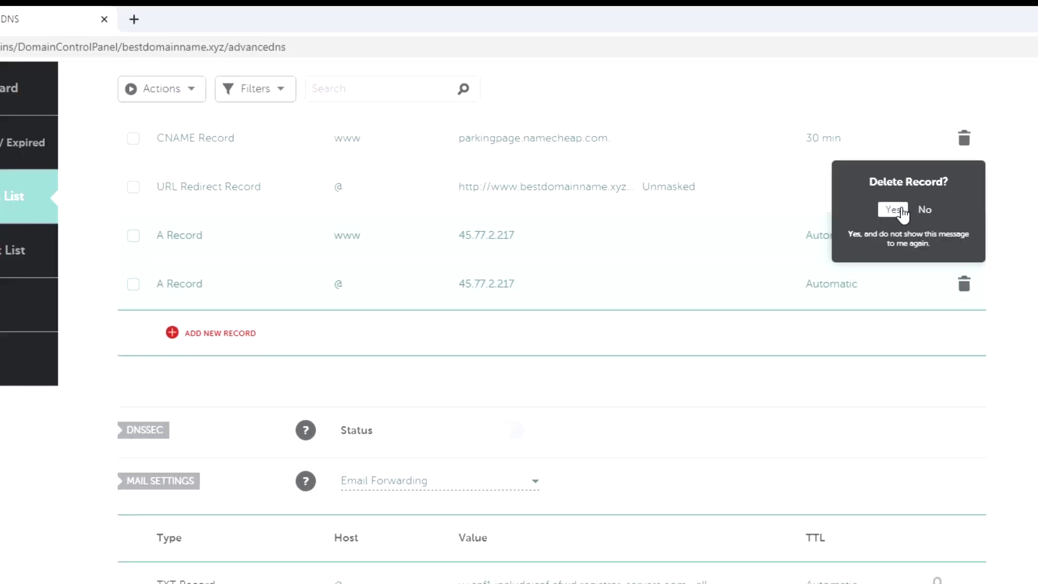
{"action": "left_click", "coordinate": [893, 209]}
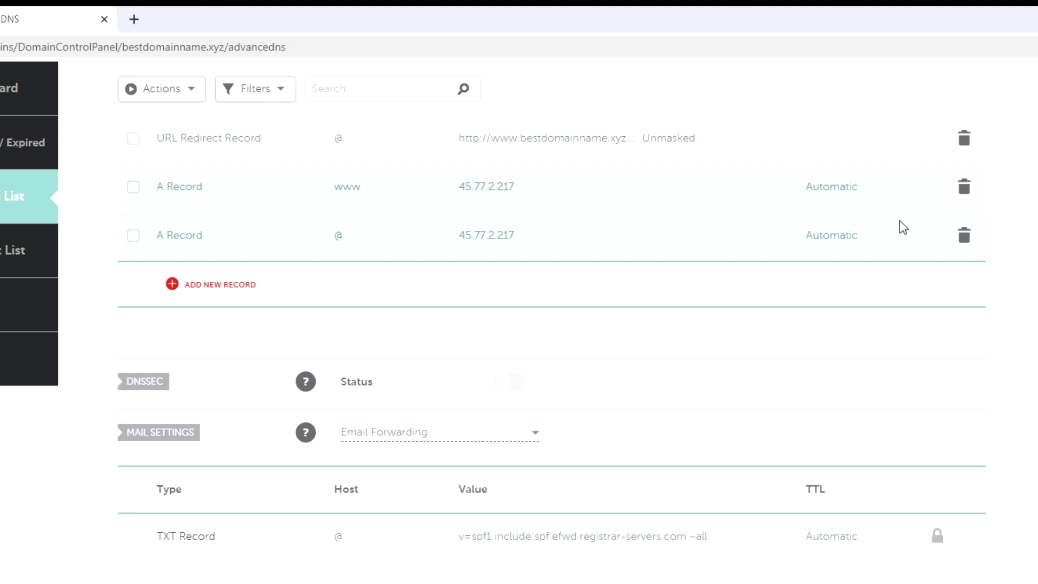
{"action": "scroll", "coordinate": [899, 227], "scroll_direction": "up", "scroll_amount": 4}
{"action": "left_click", "coordinate": [962, 403]}
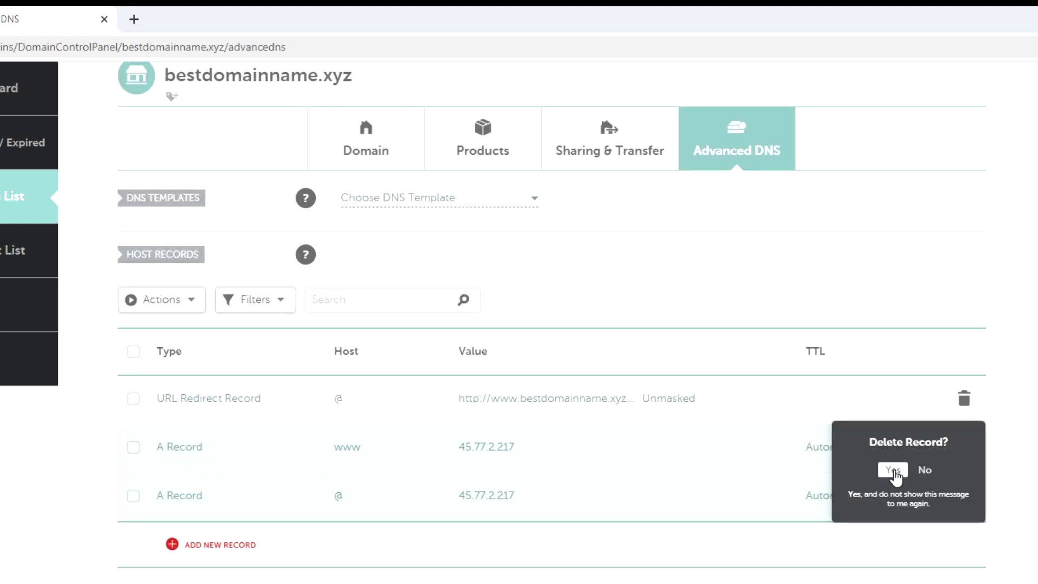
{"action": "left_click", "coordinate": [892, 403]}
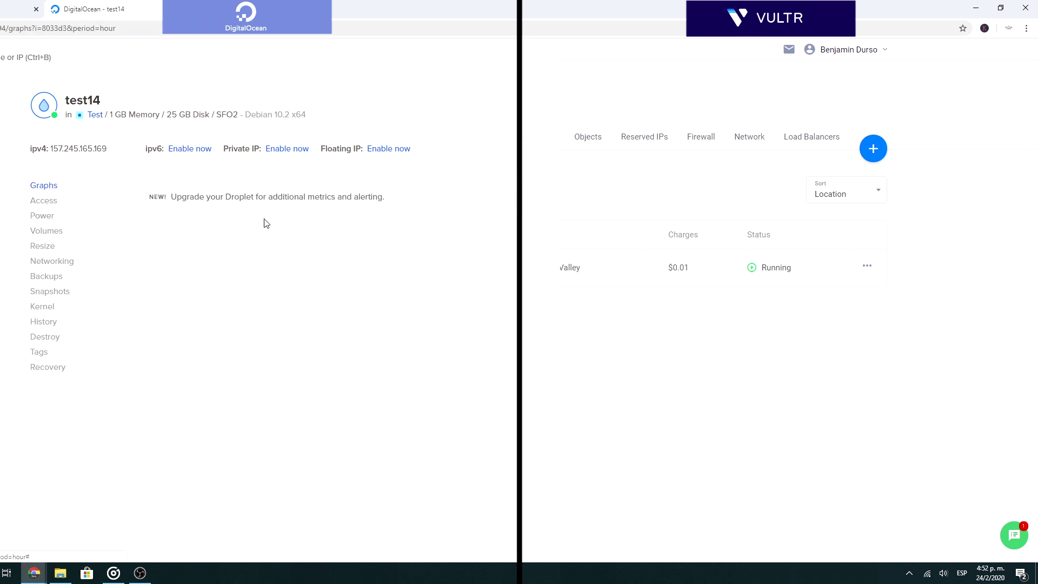
Open the test14 Droplet's web console.
{"action": "left_click", "coordinate": [437, 149]}
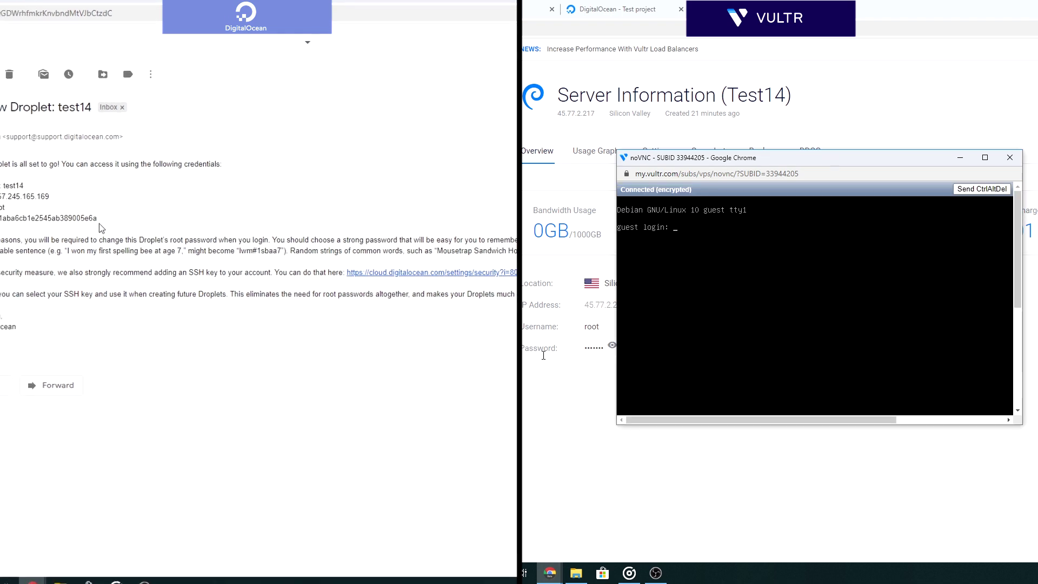
Select the emailed Droplet credentials, then reveal and select the Vultr root login.
{"action": "left_click_drag", "start_coordinate": [69, 221], "coordinate": [1, 186]}
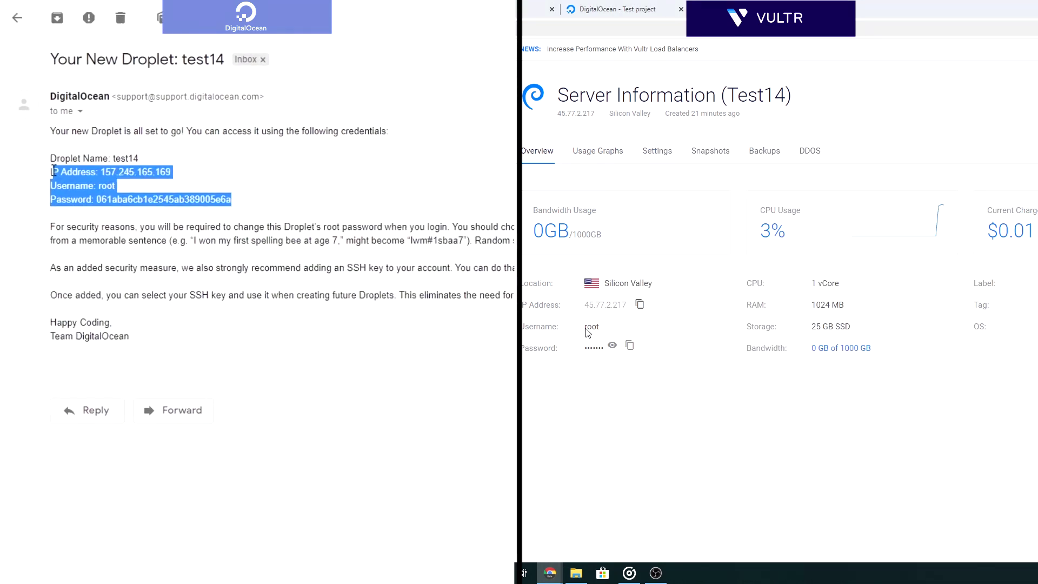
{"action": "left_click", "coordinate": [612, 345]}
{"action": "left_click_drag", "start_coordinate": [600, 328], "coordinate": [563, 330]}
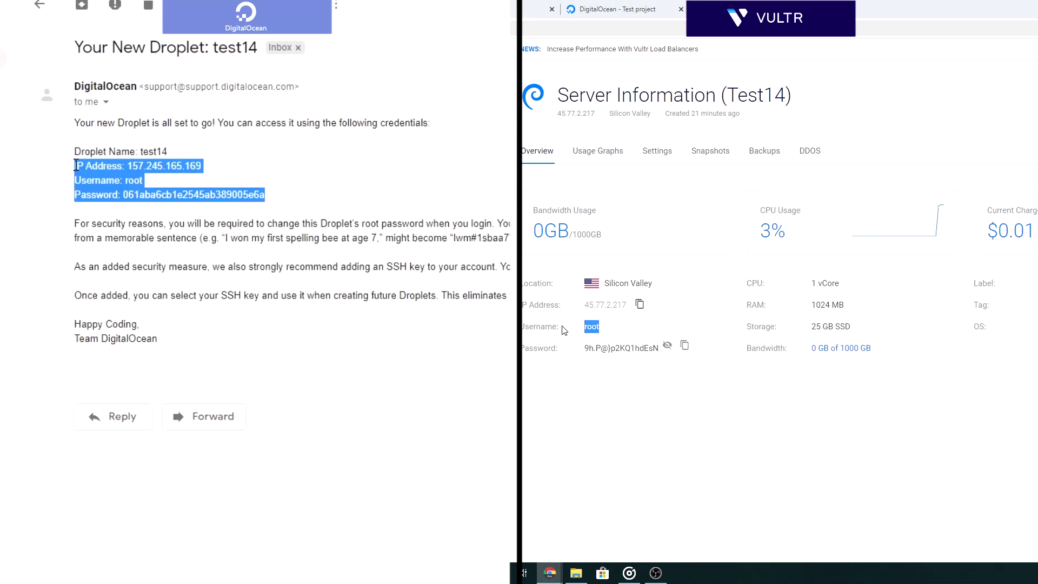
{"action": "left_click", "coordinate": [622, 335]}
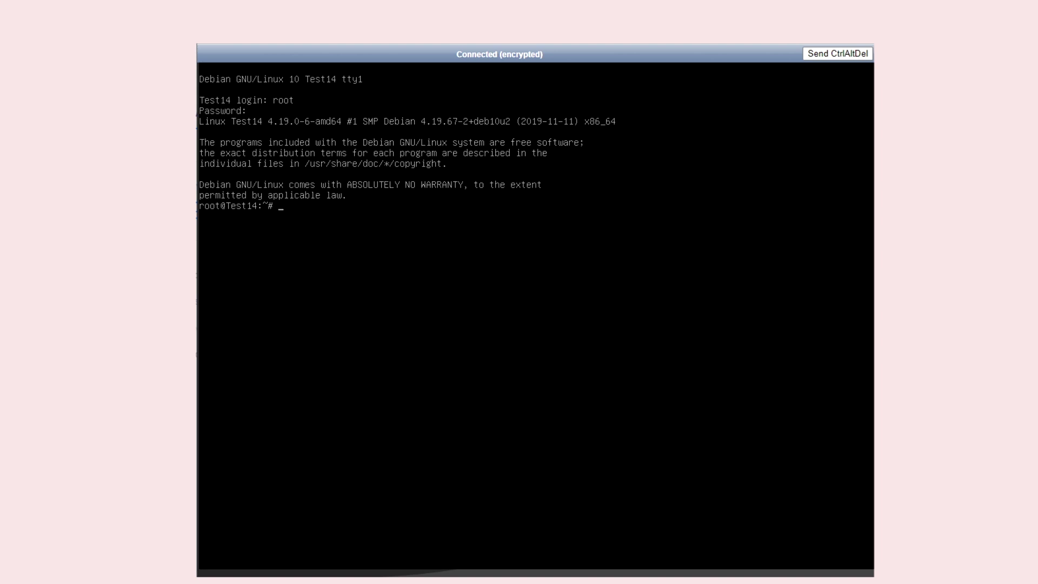
Begin typing the WordOps install command 'wget -qO' at the Test14 root prompt.
{"action": "type", "text": "wget -qO wo wops.cc && sudoba"}
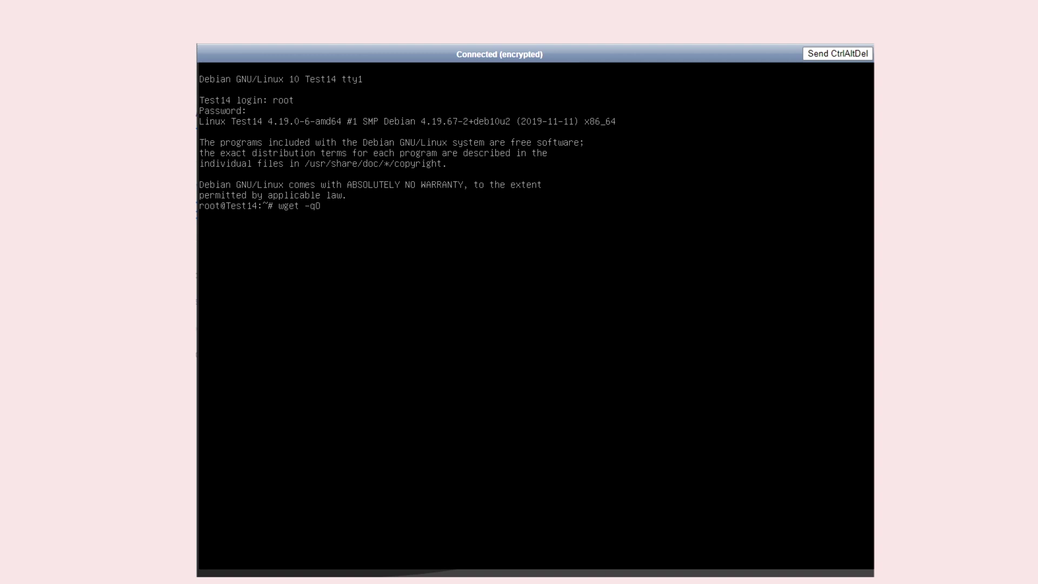
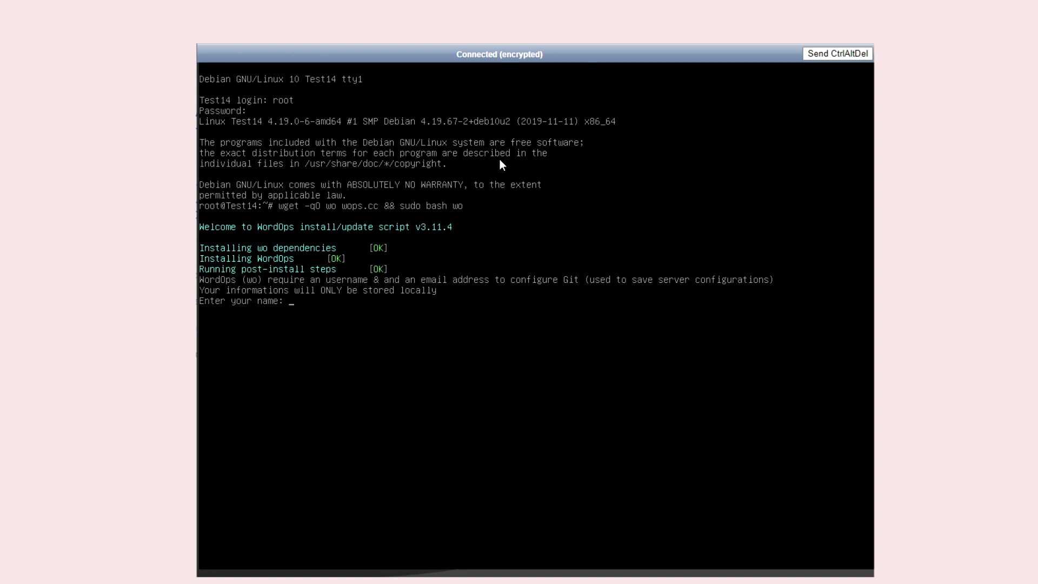
Supply the Git user name and e-mail address at the WordOps prompts to finish installing.
{"action": "type", "text": "Ben"}
{"action": "key", "text": "Return"}
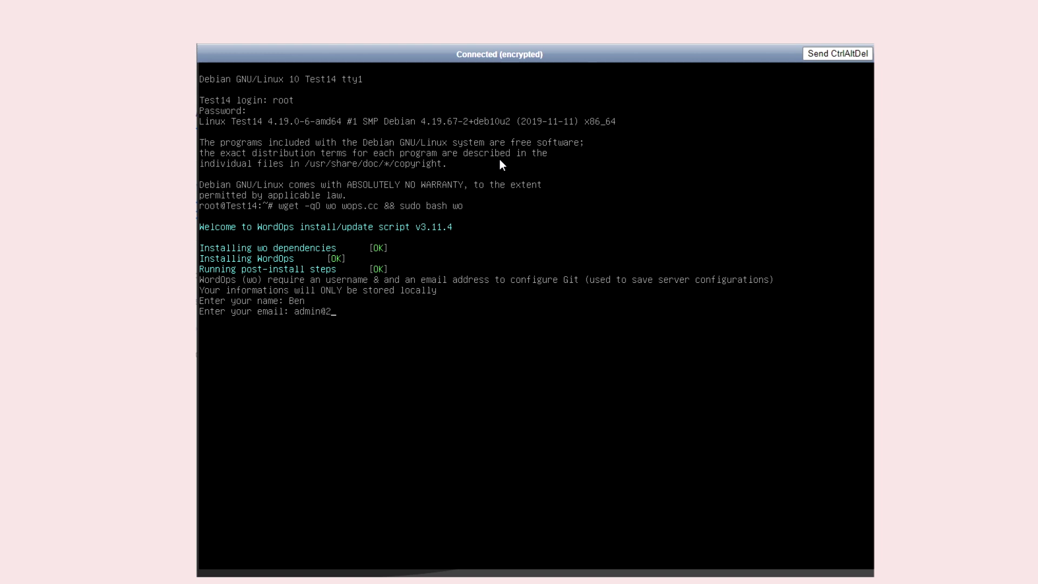
{"action": "key", "text": "Return"}
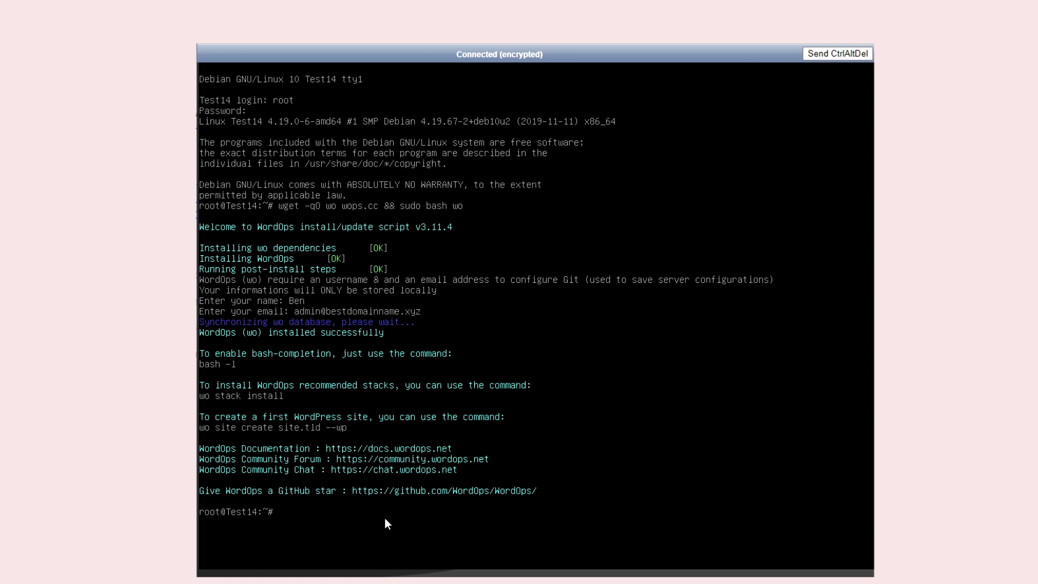
Create the WordPress site bestdomainname.xyz with Let's Encrypt SSL via sudo wo site create.
{"action": "type", "text": "sudo wo site create"}
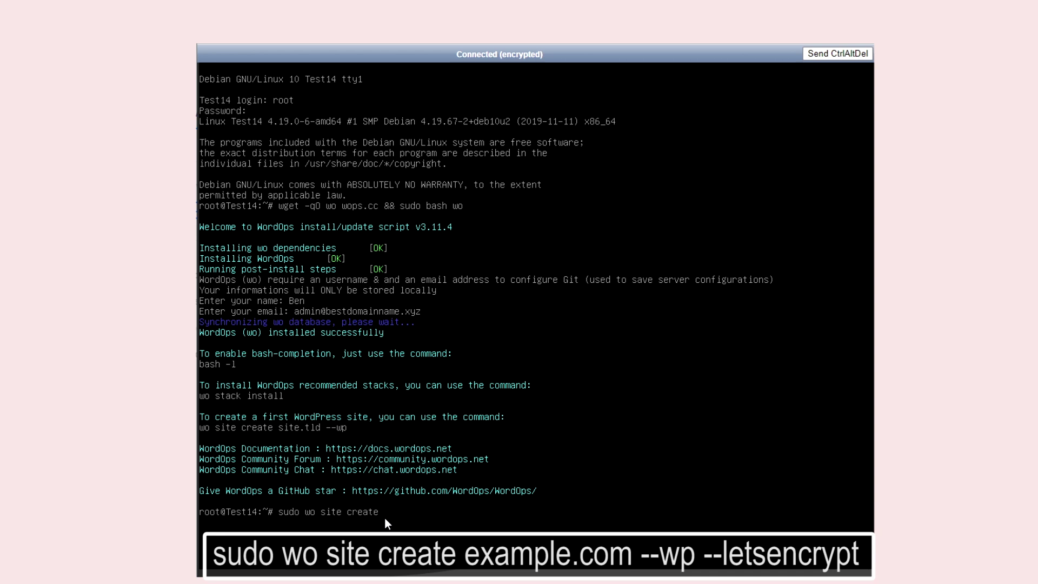
{"action": "type", "text": " bestdomainname.xyz --wp --letsencrypt"}
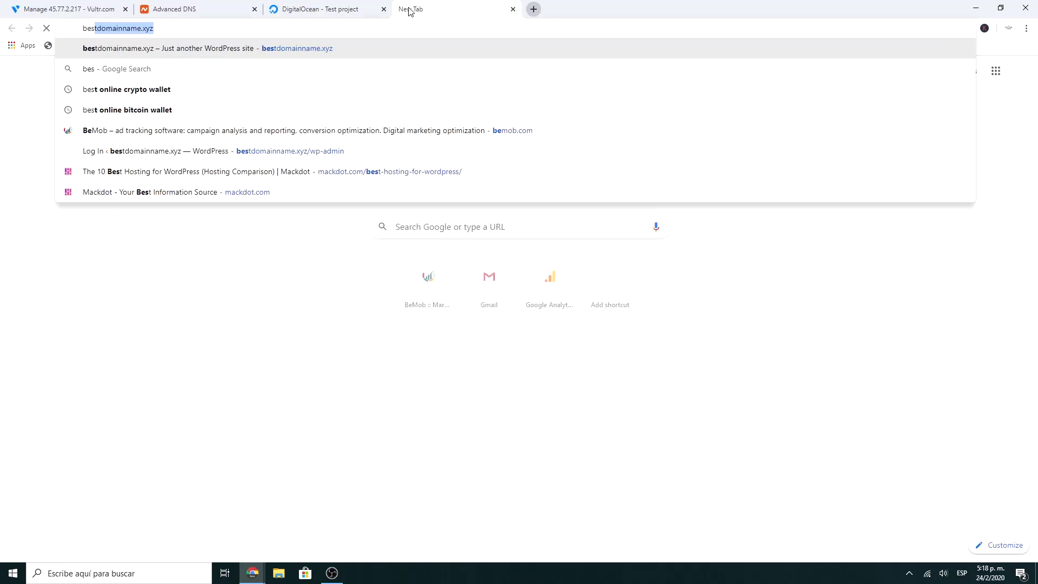
Enter the bestdomainname.xyz/wp-admin address in a browser tab.
{"action": "type", "text": "tdomainnam"}
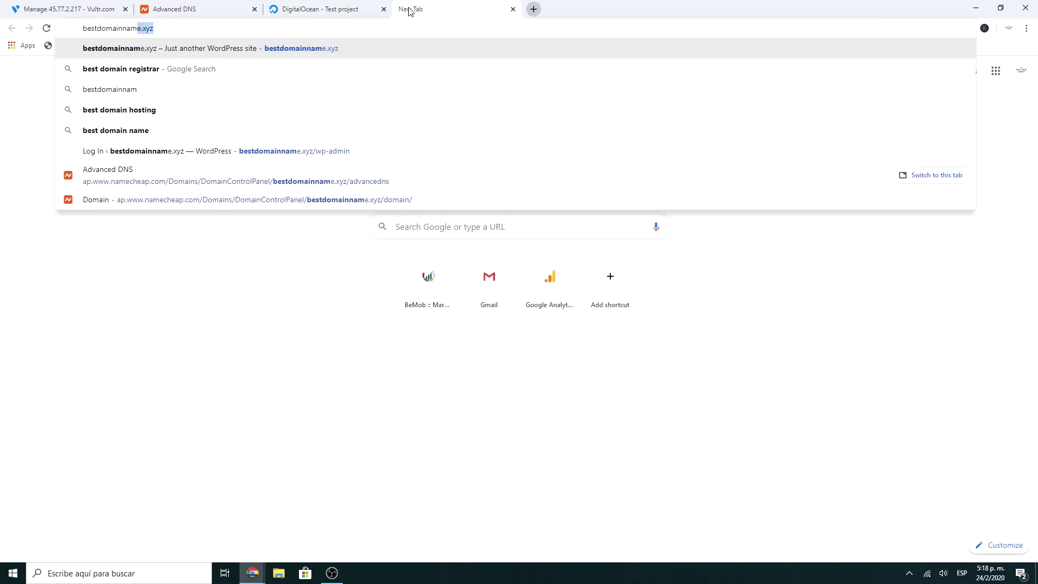
{"action": "type", "text": "e.xyz/wp-admin"}
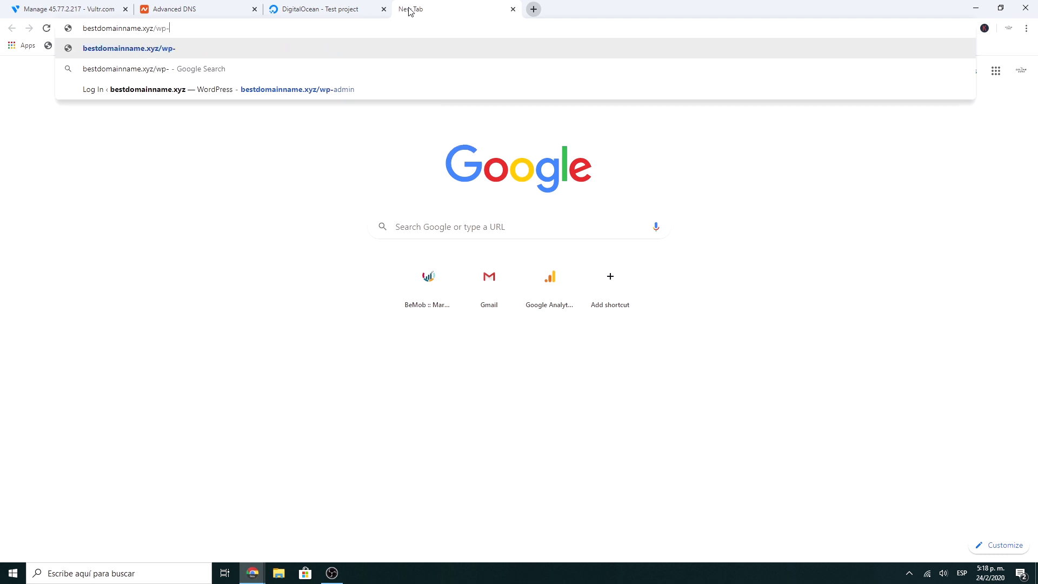
Load bestdomainname.xyz/wp-admin and confirm a secure connection with a valid certificate.
{"action": "key", "text": "Return"}
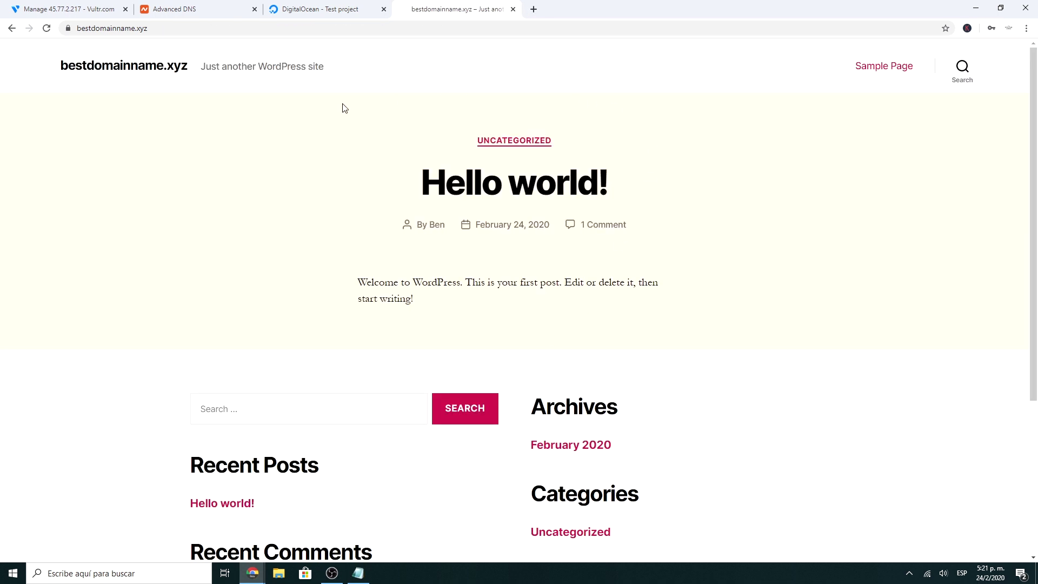
{"action": "left_click", "coordinate": [68, 30]}
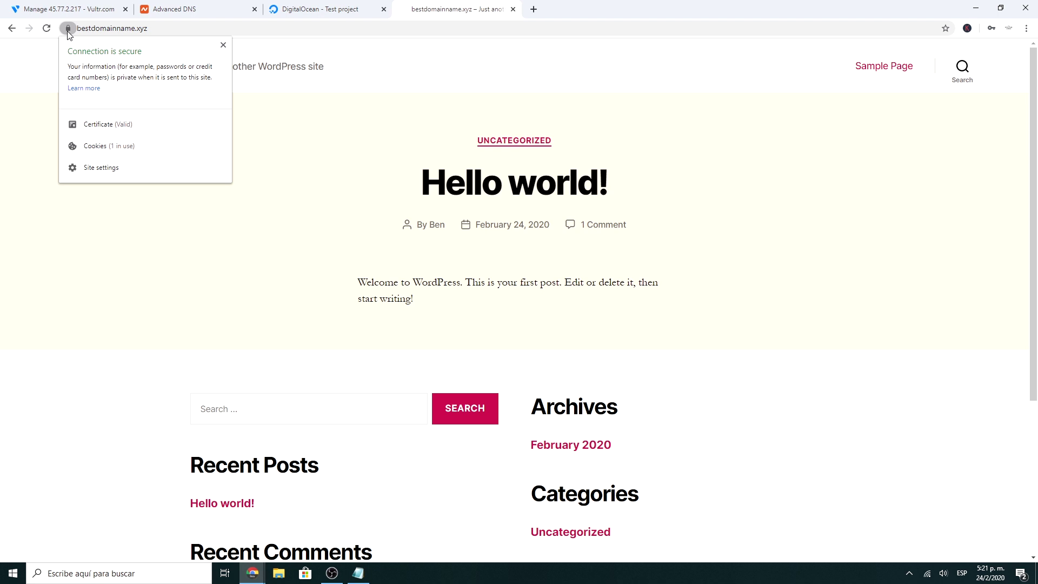